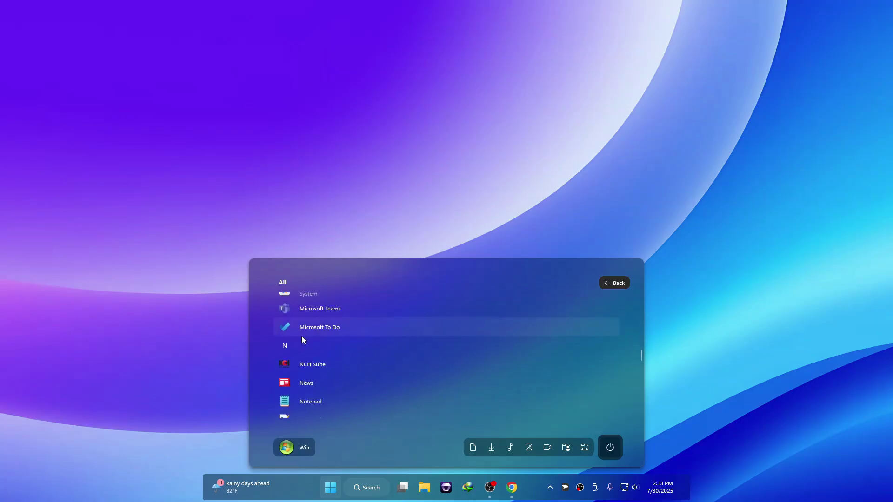
Browse the Start menu's full app list by initial letter, including the M section, and go back to the pinned apps.
click(298, 341)
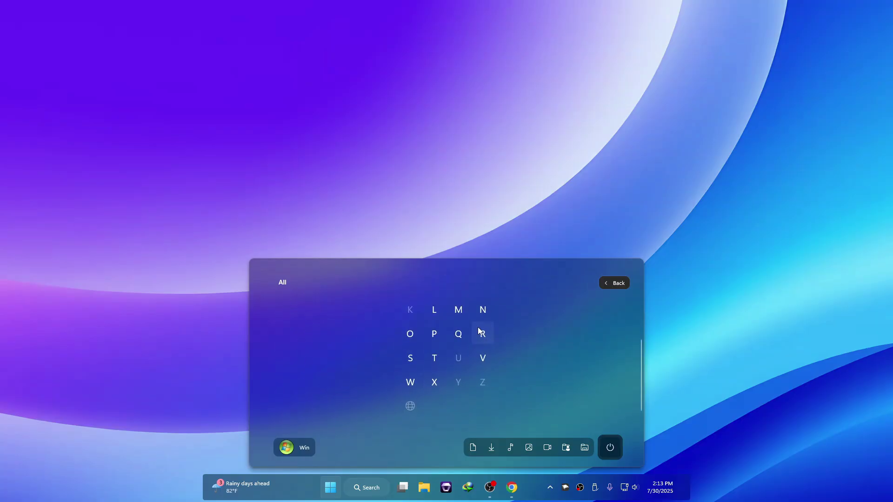
scroll(476, 316, up, 3)
scroll(476, 316, down, 3)
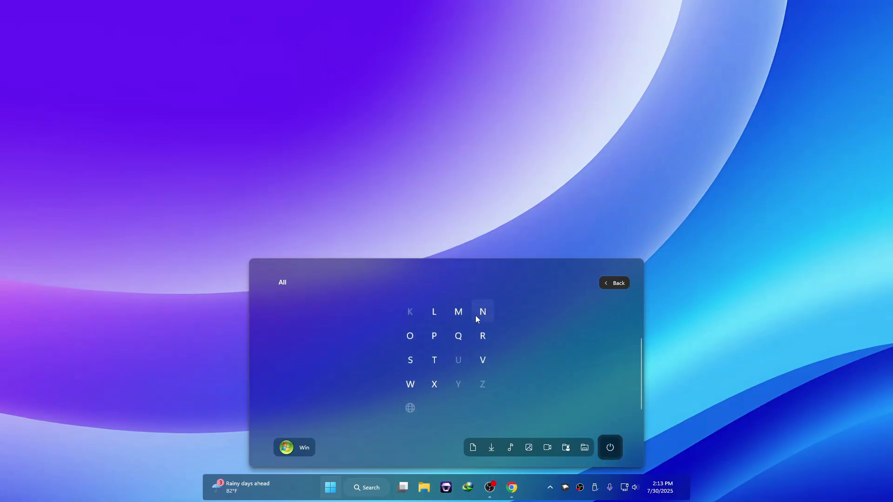
click(458, 312)
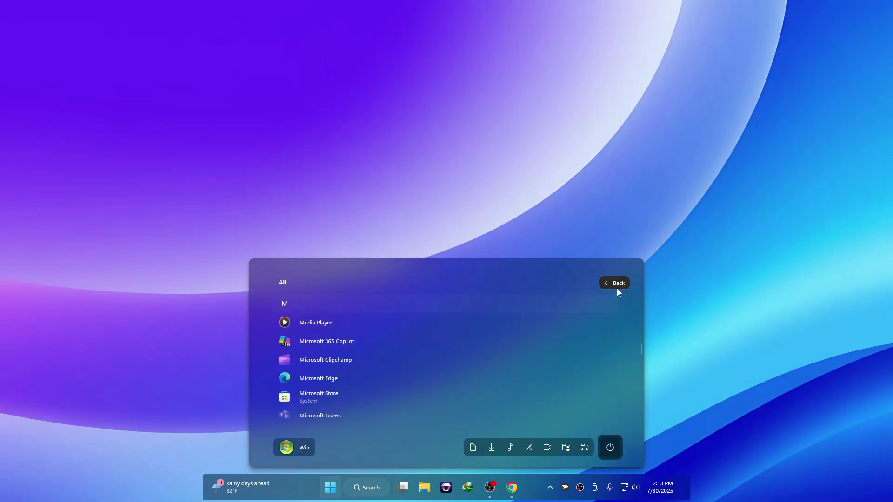
click(611, 286)
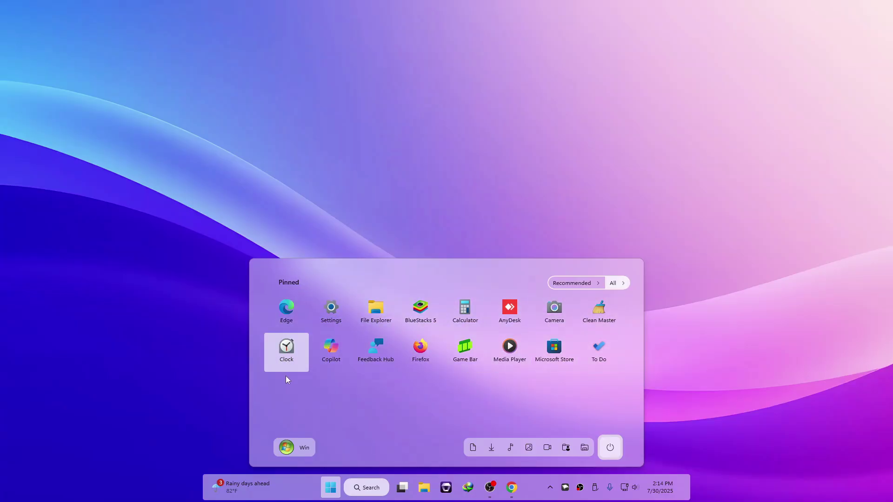
click(617, 285)
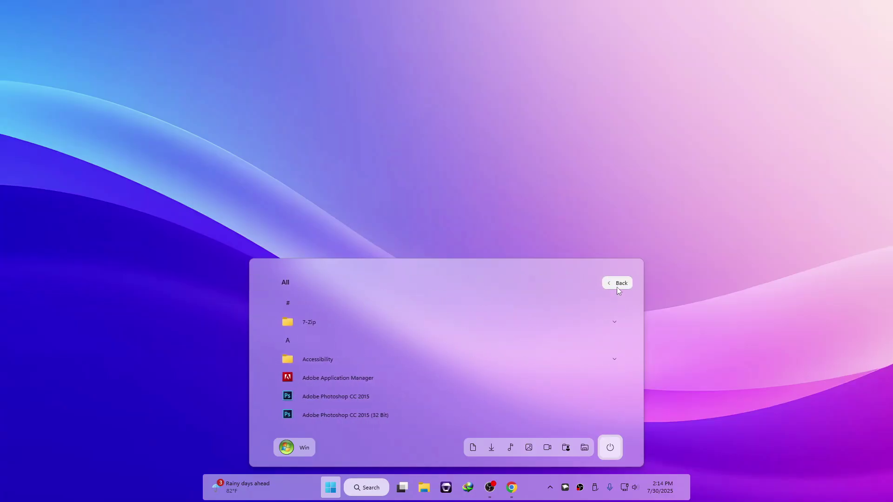
click(322, 341)
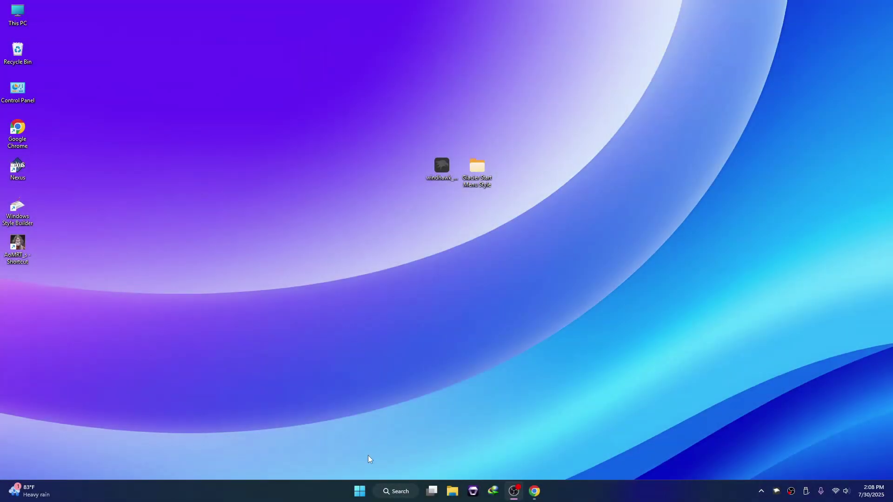
View the default Start menu, close it, and select the windhawk_setup file on the desktop.
click(359, 491)
click(684, 315)
click(433, 176)
mouse_move(443, 175)
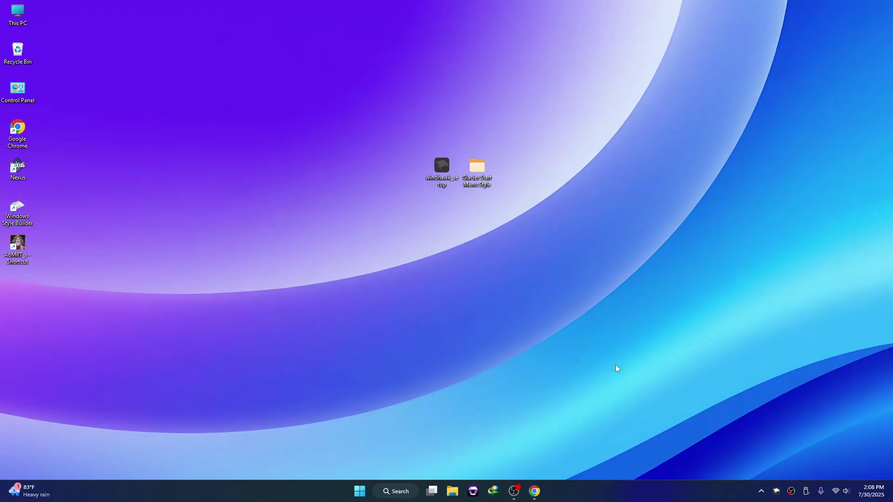
Open Windhawk, browse the available mods, and install the "Taskbar height and icon size" mod, accepting the installation prompt.
click(777, 485)
drag(336, 79, 361, 79)
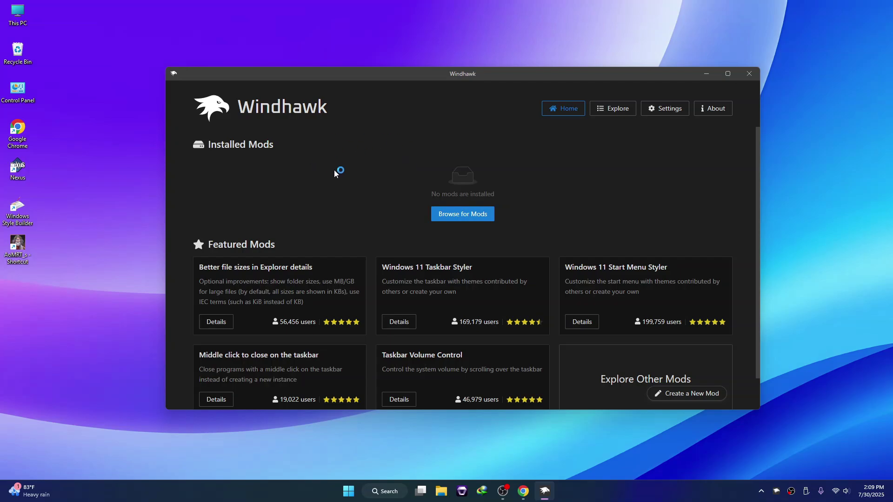
click(449, 218)
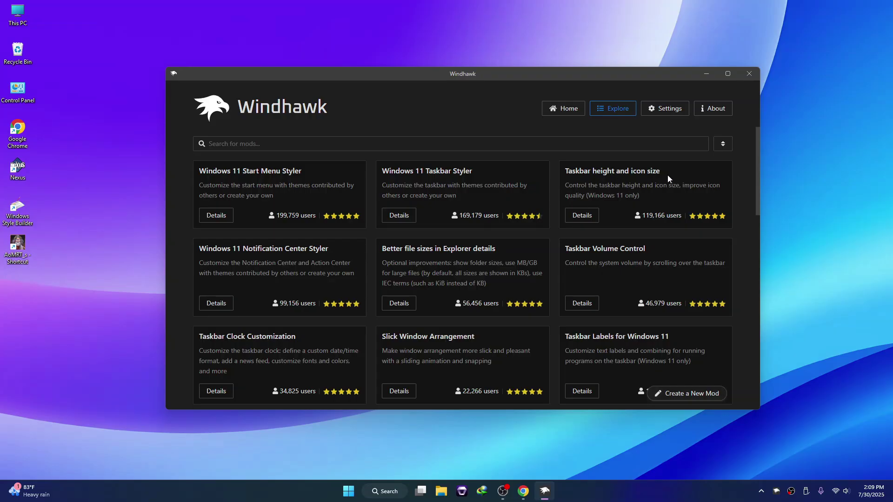
click(582, 216)
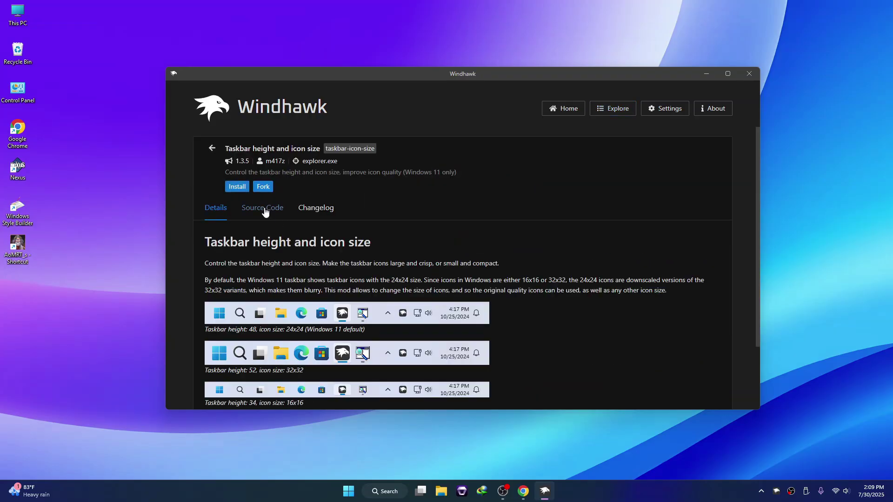
click(246, 186)
click(525, 321)
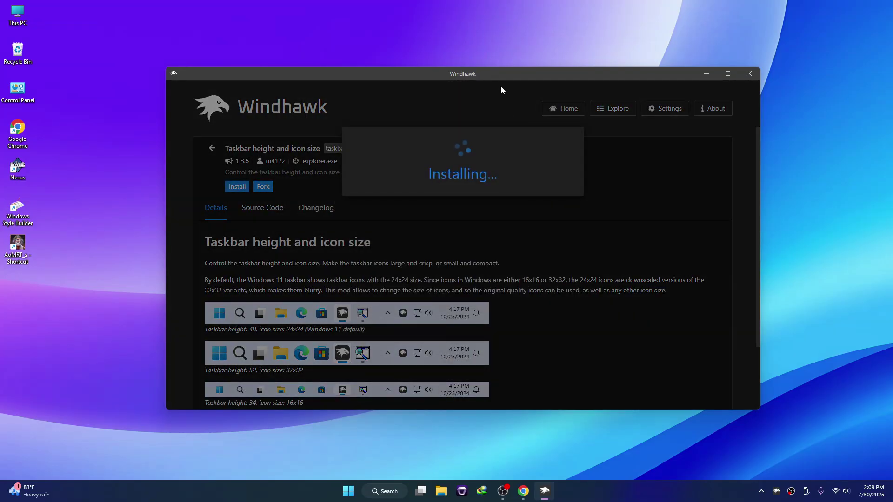
Copy the full contents of the "Taskbar Hight & Size" text file from the Glacier Start Menu Style folder, and close the file and folder.
drag(491, 75, 477, 188)
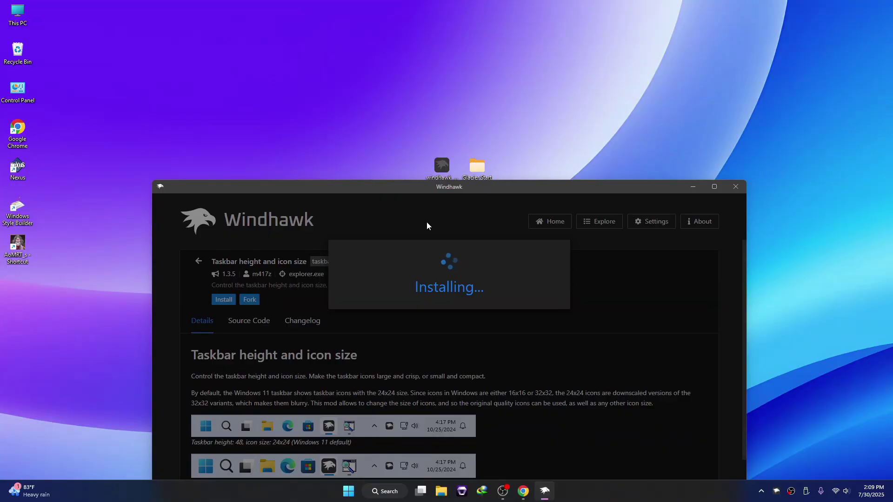
double_click(475, 169)
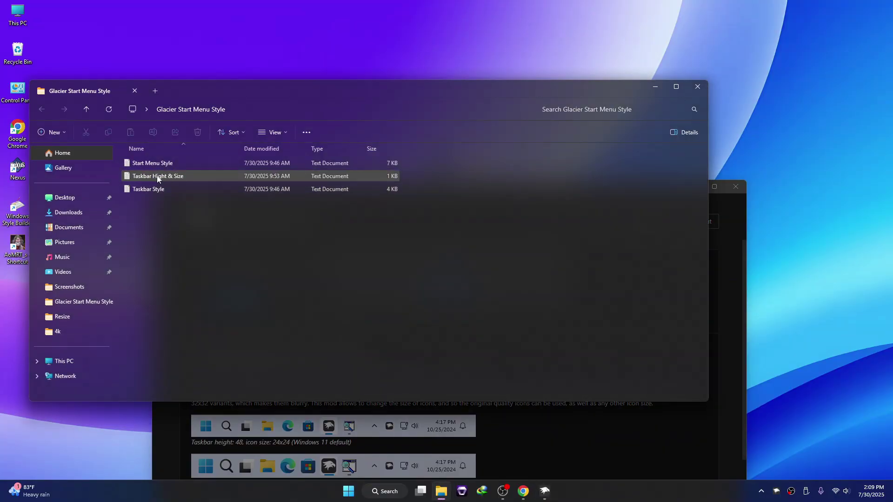
double_click(157, 177)
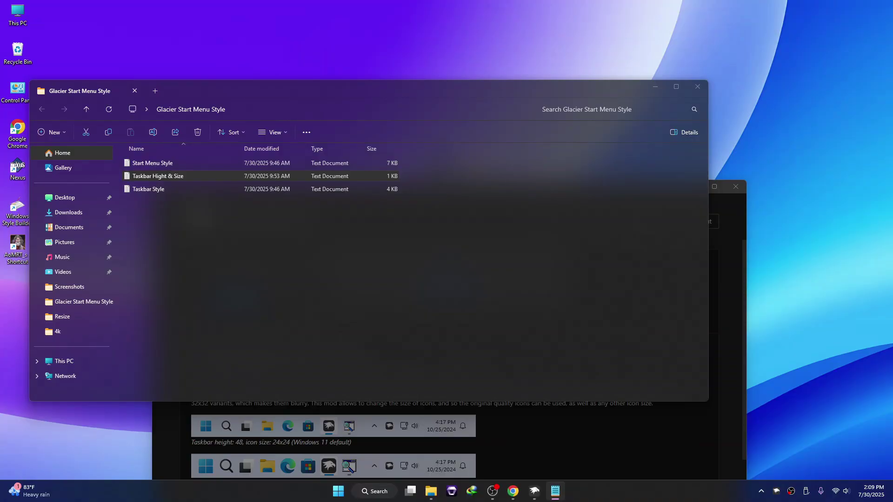
key(ctrl+a)
right_click(202, 129)
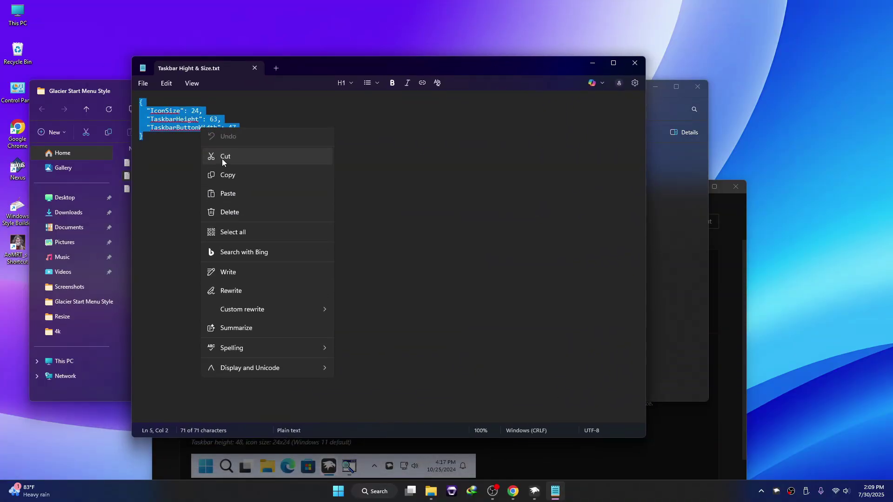
click(237, 172)
click(635, 63)
click(698, 87)
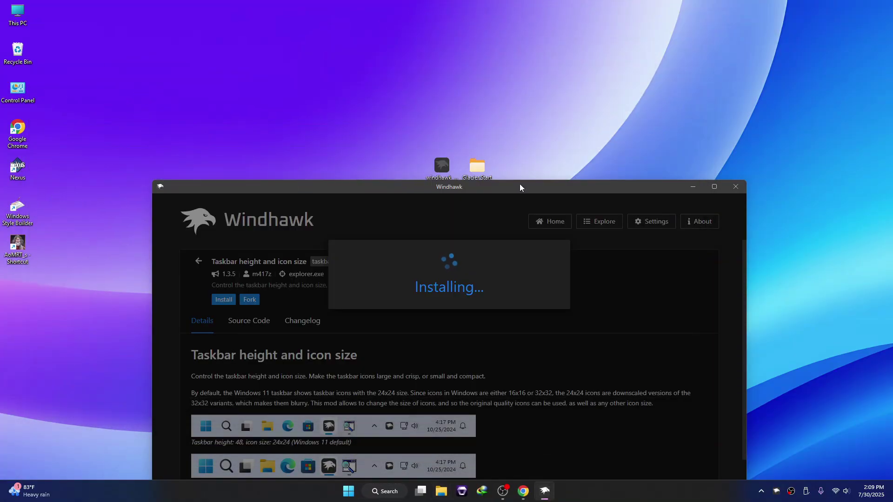
Replace the taskbar height mod's advanced settings with the copied text (IconSize 24, TaskbarHeight 63, TaskbarButtonWidth 47) and save them.
drag(498, 185, 501, 85)
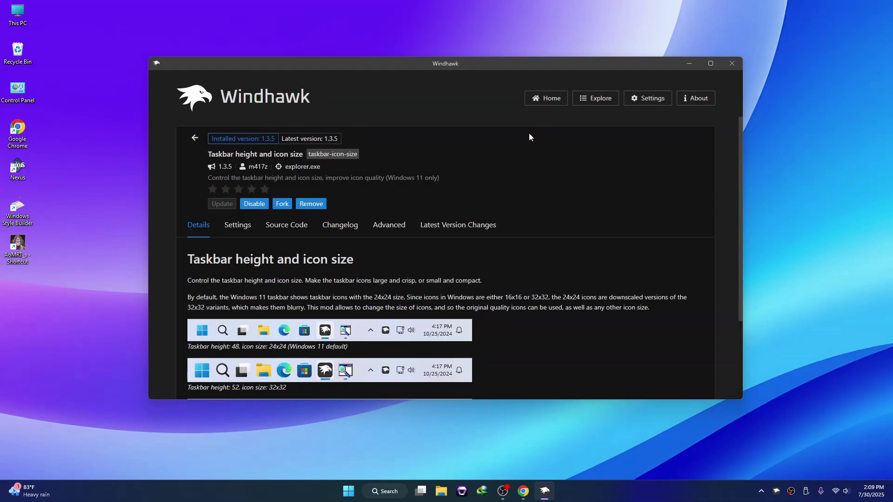
click(394, 230)
scroll(419, 267, down, 1)
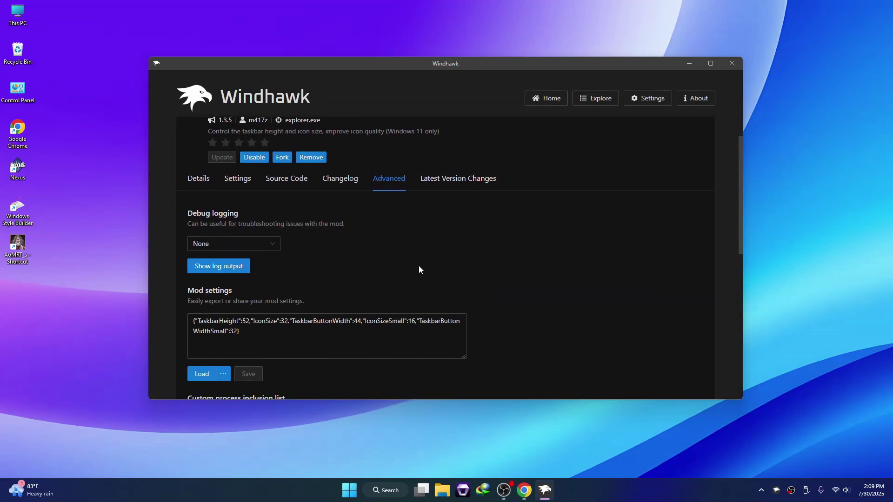
key(ctrl+a)
right_click(207, 325)
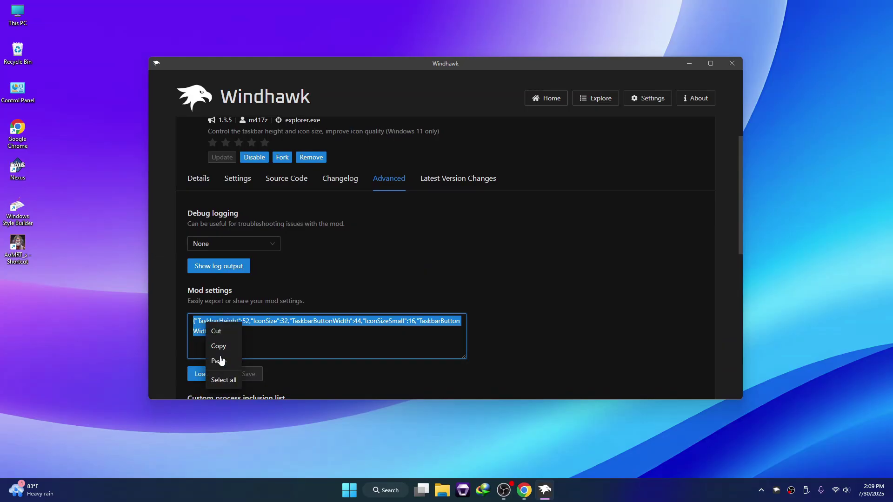
click(219, 360)
click(251, 374)
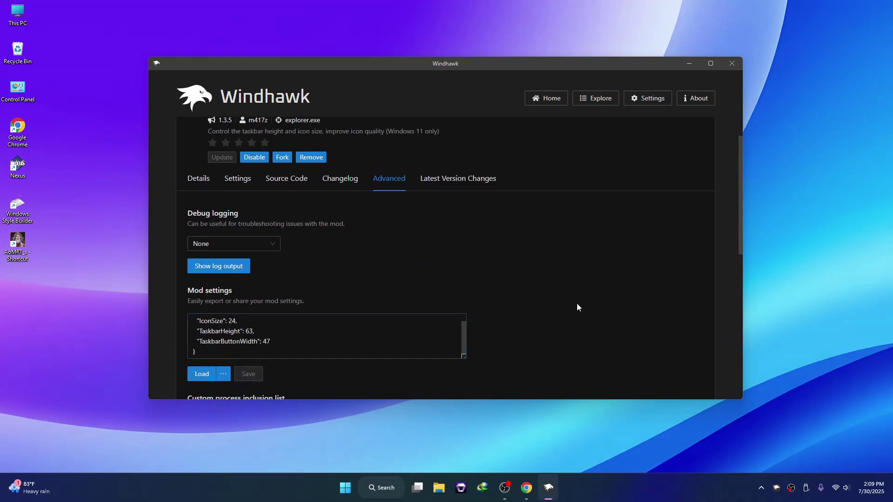
Return to the list of mods and install the Windows 11 Taskbar Styler mod, accepting the installation prompt.
click(195, 137)
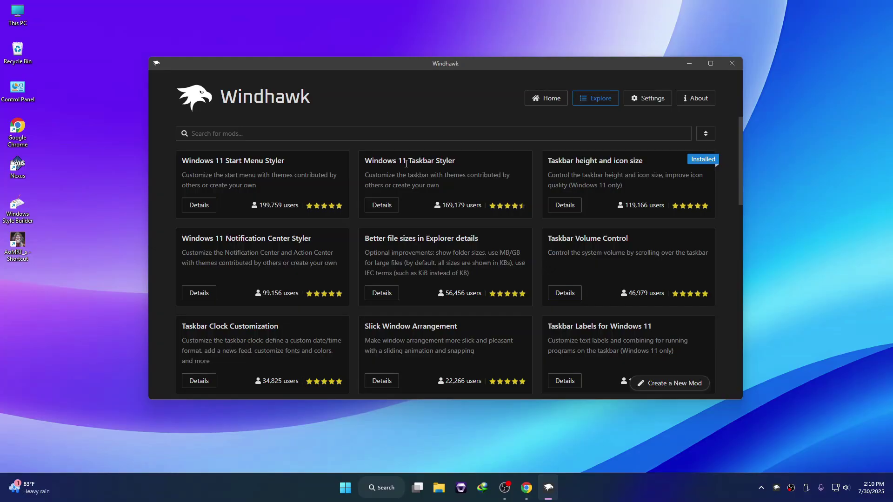
click(380, 205)
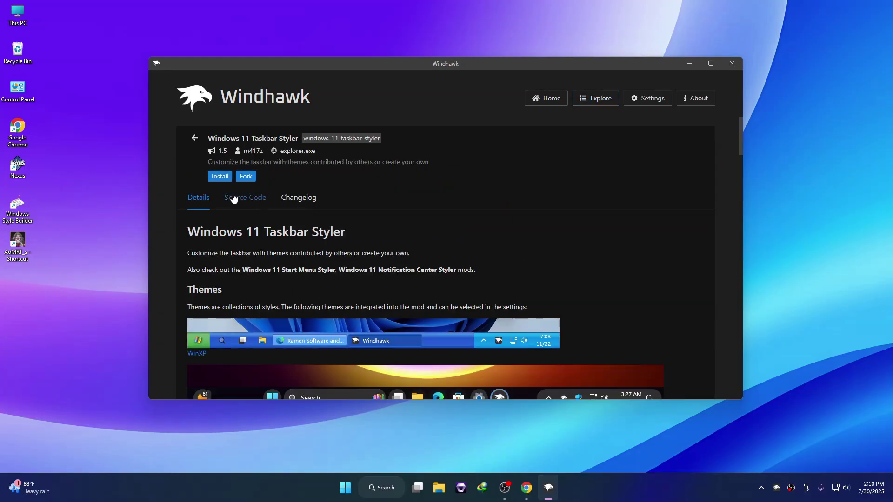
click(221, 176)
click(529, 312)
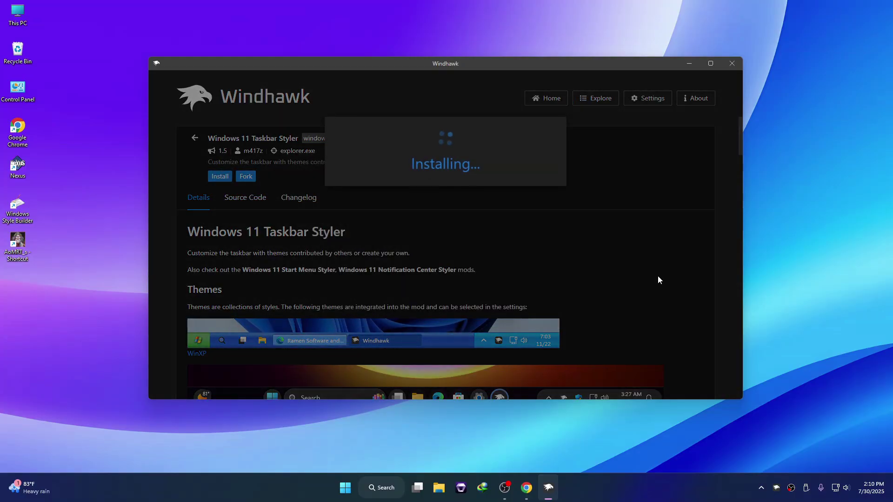
Copy the full contents of the "Taskbar Style" text file from the Glacier Start Menu Style folder, and close the file and folder.
drag(495, 67, 490, 210)
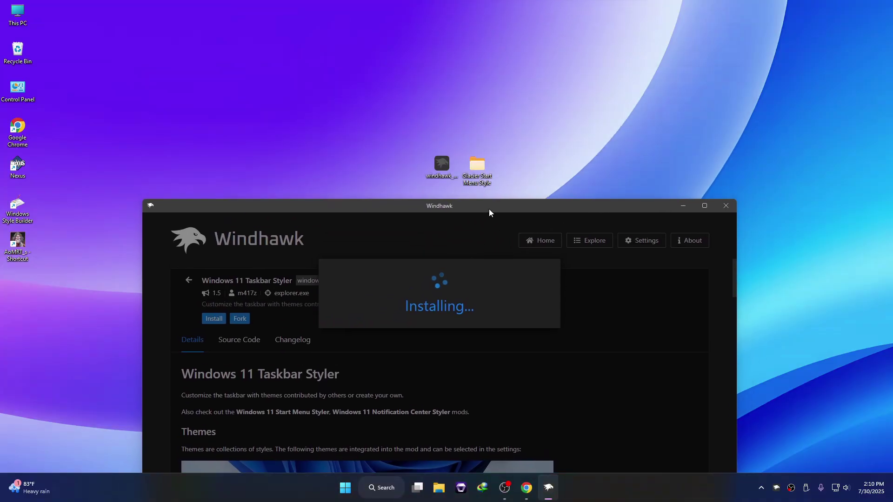
click(479, 170)
double_click(478, 170)
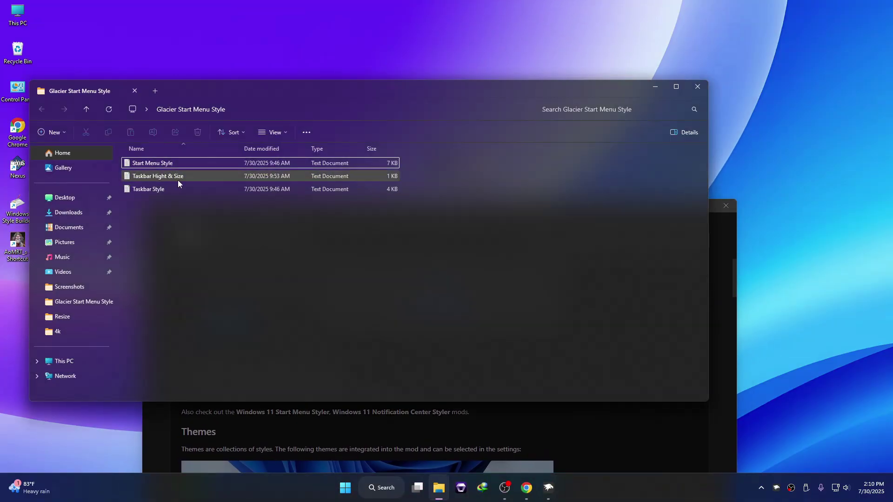
double_click(138, 189)
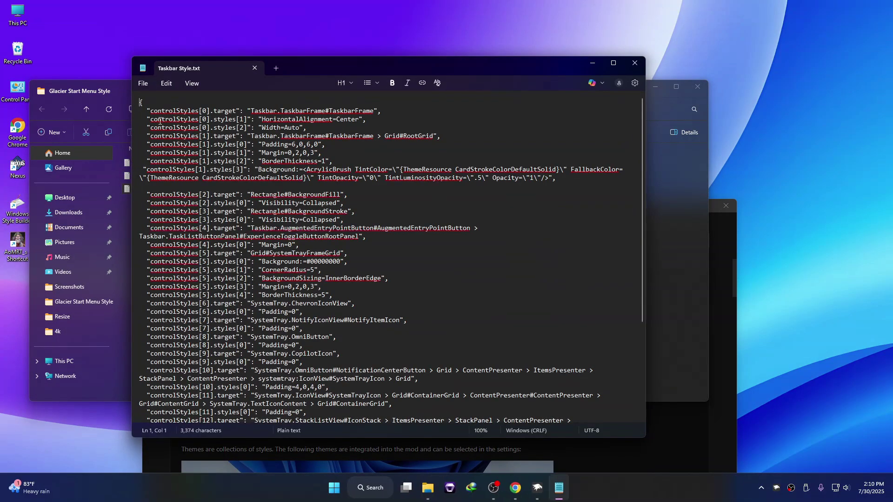
drag(141, 100, 425, 500)
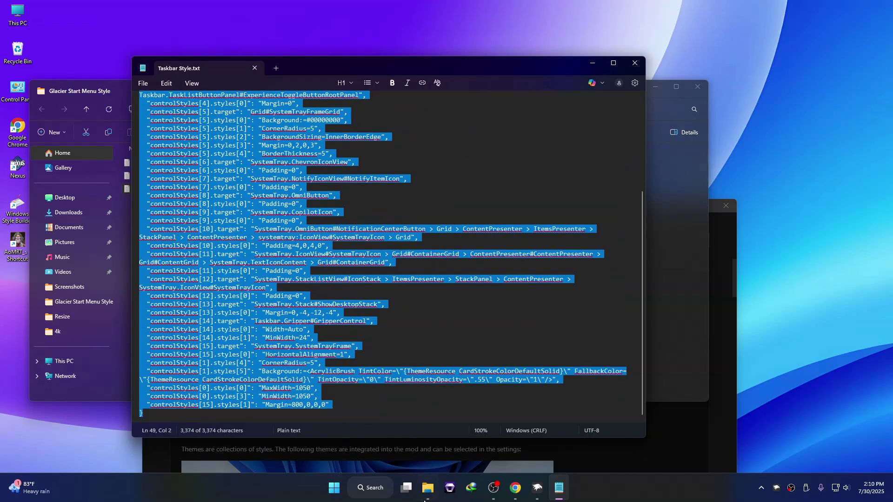
right_click(233, 144)
click(261, 193)
click(635, 63)
click(698, 87)
Replace the Windows 11 Taskbar Styler's advanced mod settings with the copied Taskbar Style text and save them.
drag(514, 205, 531, 78)
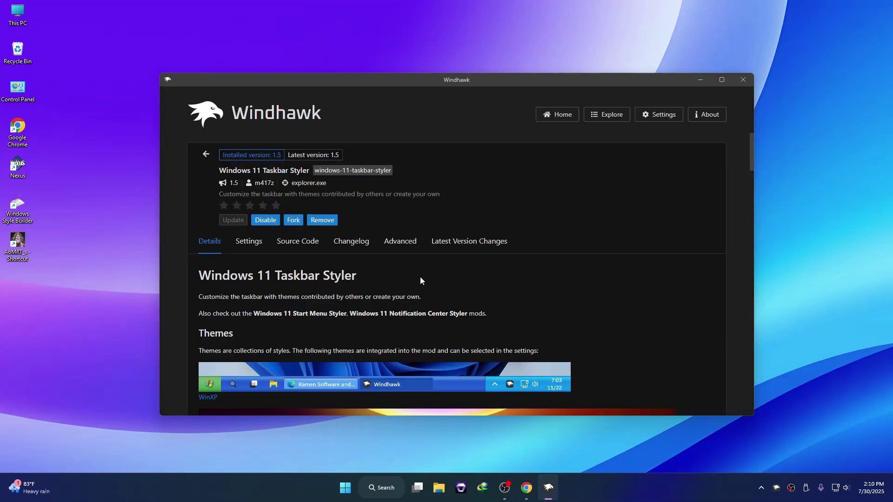
click(400, 242)
scroll(346, 307, down, 3)
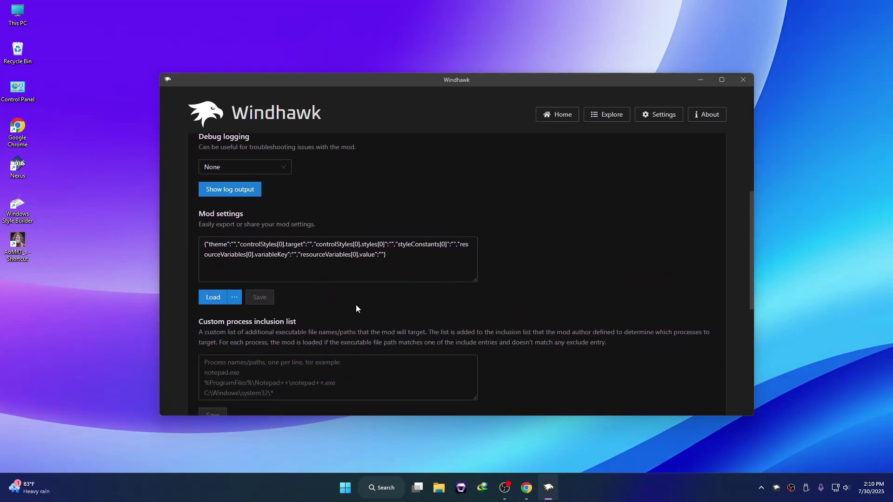
drag(387, 255, 205, 245)
right_click(241, 253)
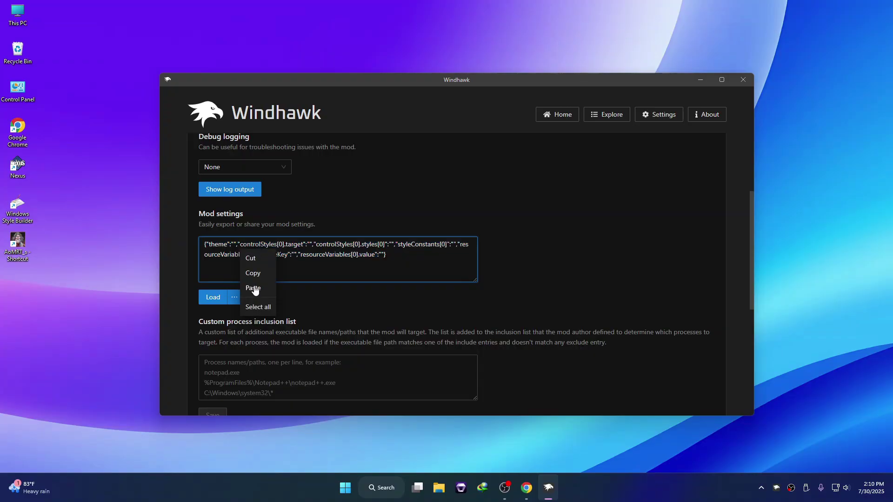
click(254, 288)
click(260, 298)
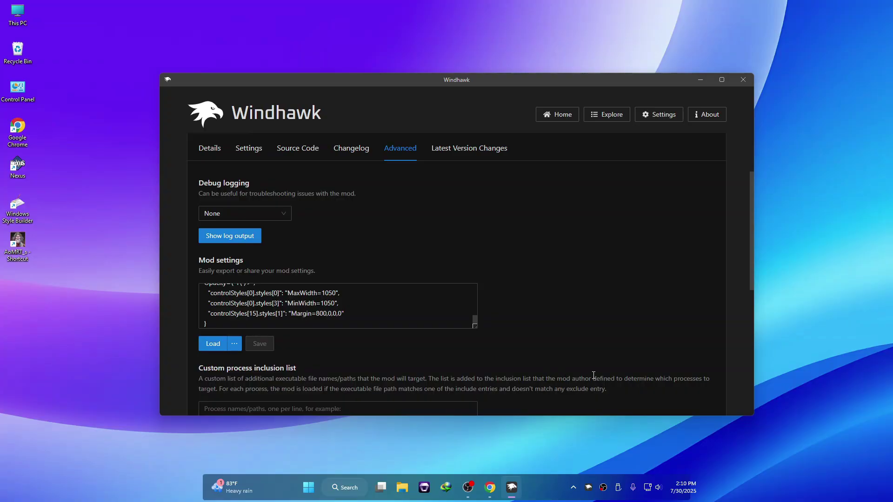
Open the Start menu from the restyled taskbar to check its appearance, and close it.
scroll(594, 375, up, 2)
click(308, 487)
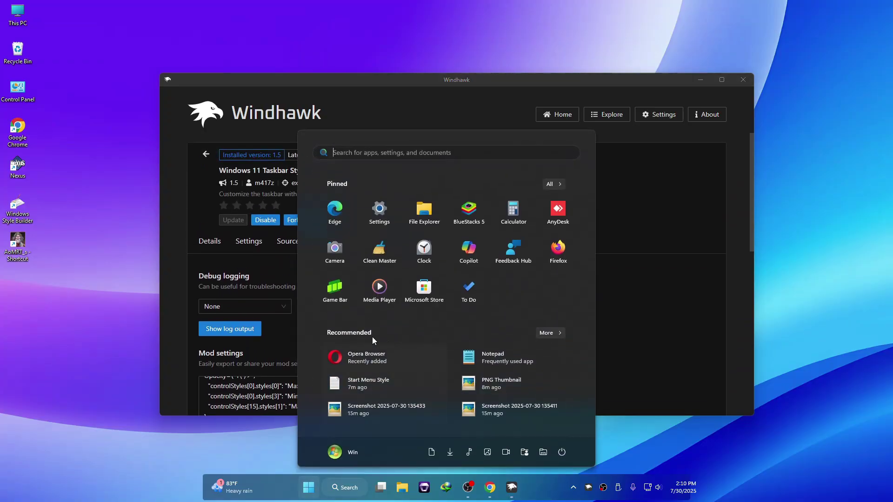
click(691, 297)
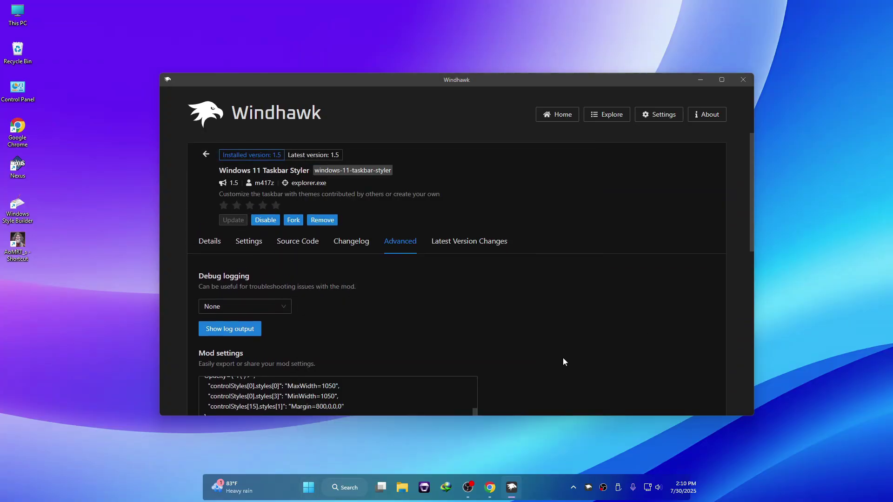
Return to the list of mods and install the Windows 11 Start Menu Styler mod, accepting the risk prompt.
click(206, 154)
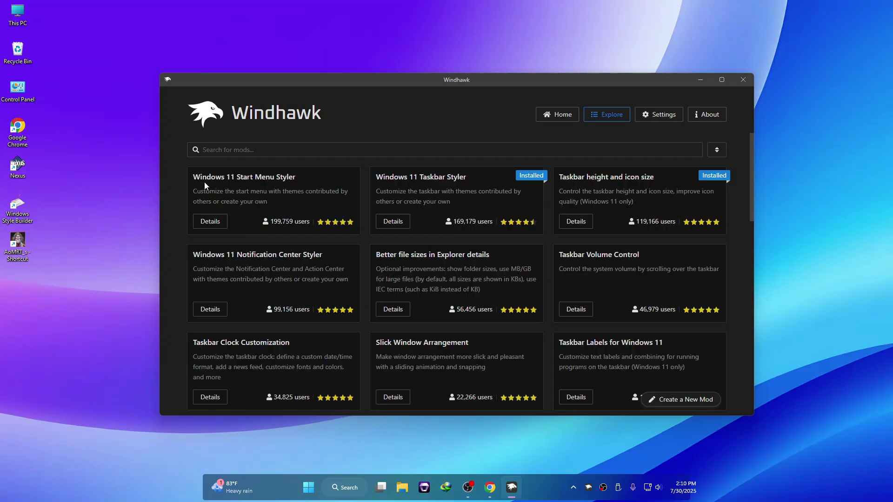
click(207, 222)
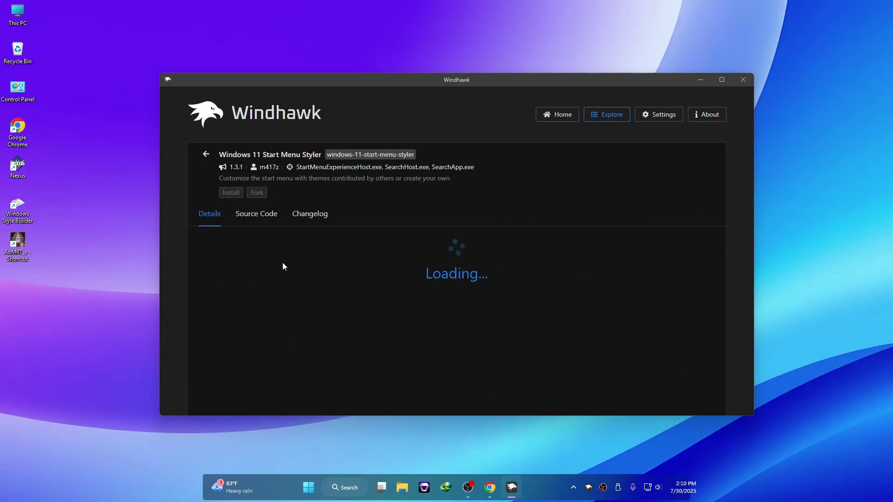
click(232, 196)
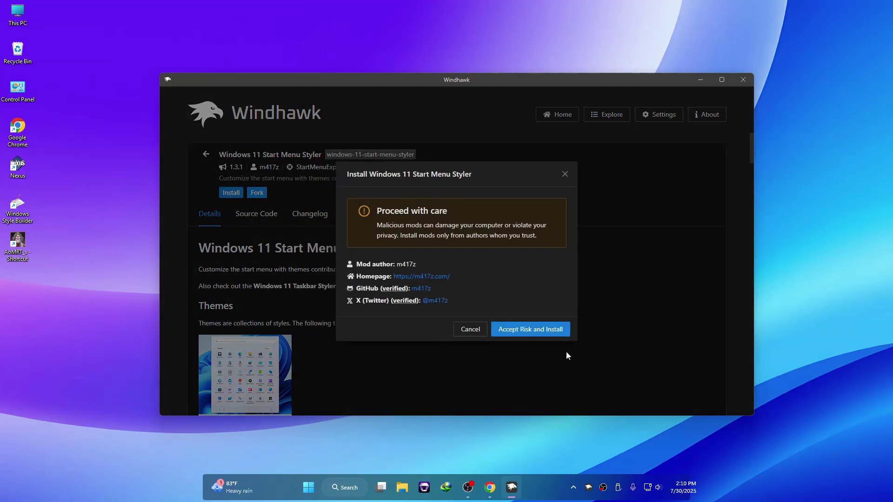
click(500, 330)
Copy the full contents of "Start Menu Style.txt" from the Glacier Start Menu Style folder, and close the file and folder.
drag(520, 84, 509, 242)
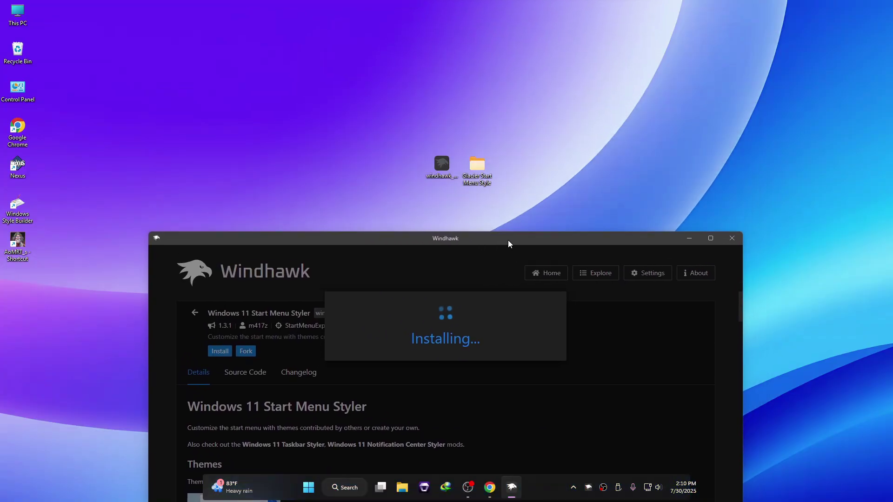
double_click(479, 168)
double_click(152, 164)
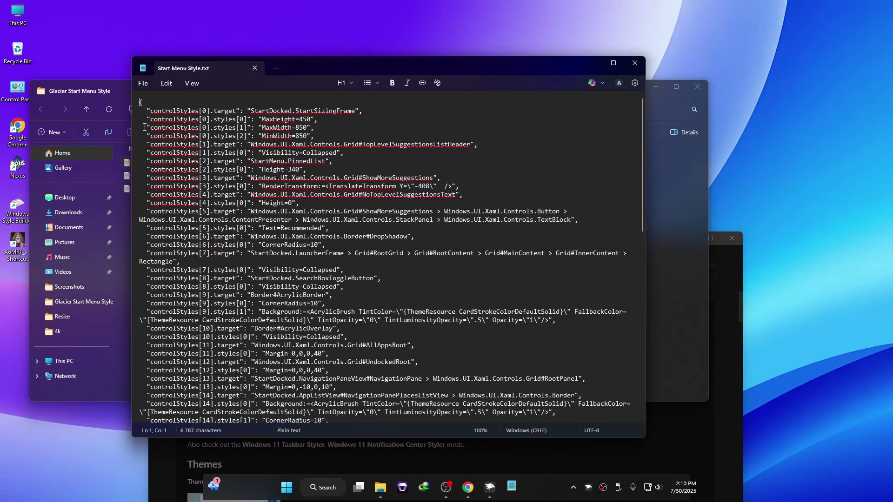
click(136, 103)
drag(137, 104, 349, 419)
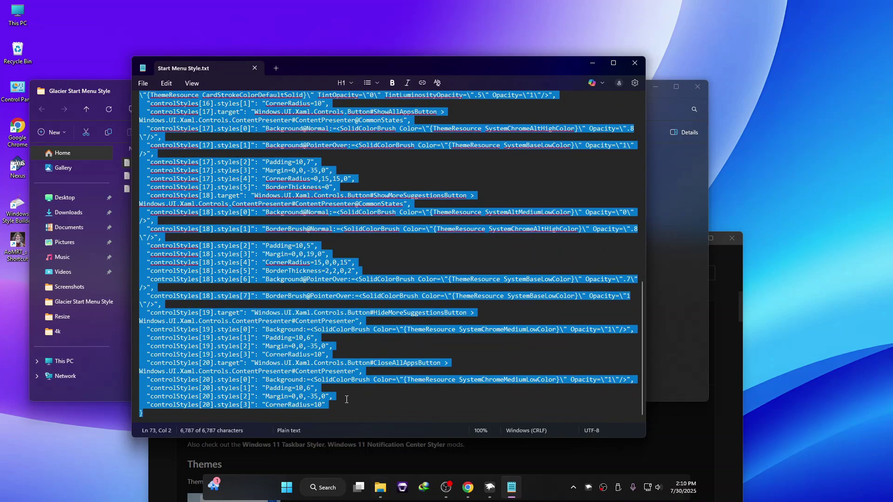
right_click(261, 164)
click(288, 216)
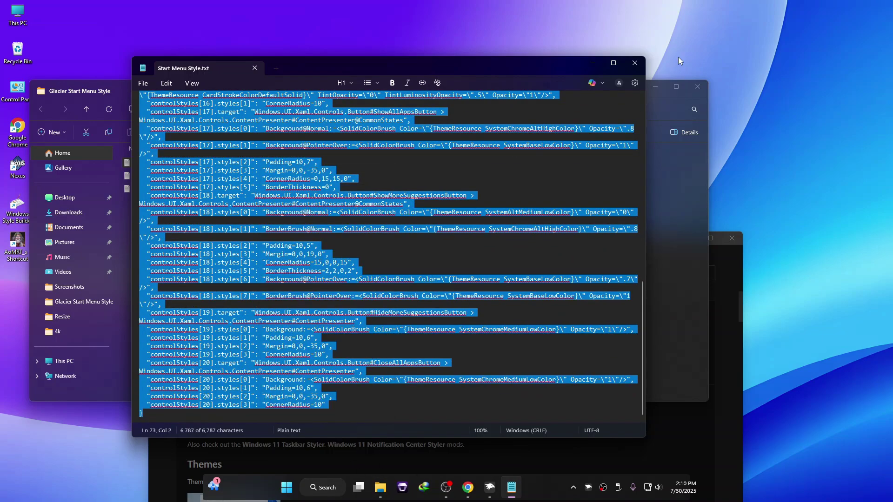
click(635, 62)
click(698, 87)
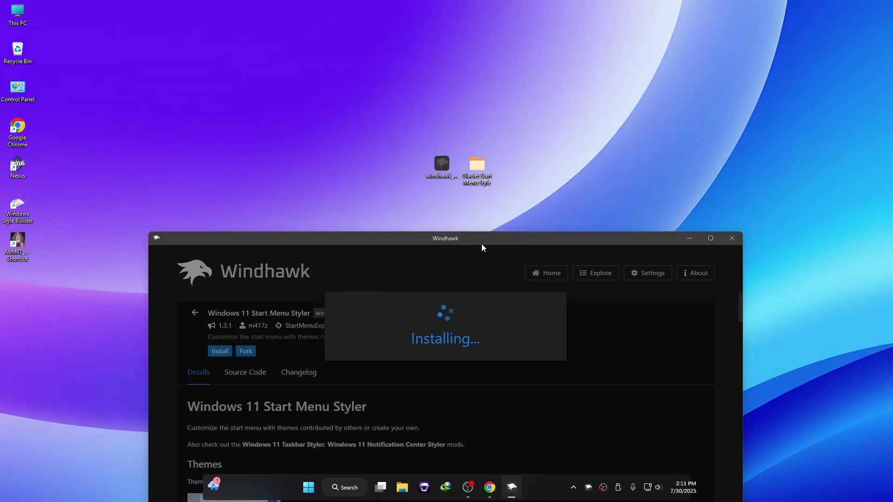
Replace the Windows 11 Start Menu Styler's advanced mod settings with the copied Start Menu Style text and save them.
drag(482, 245, 482, 91)
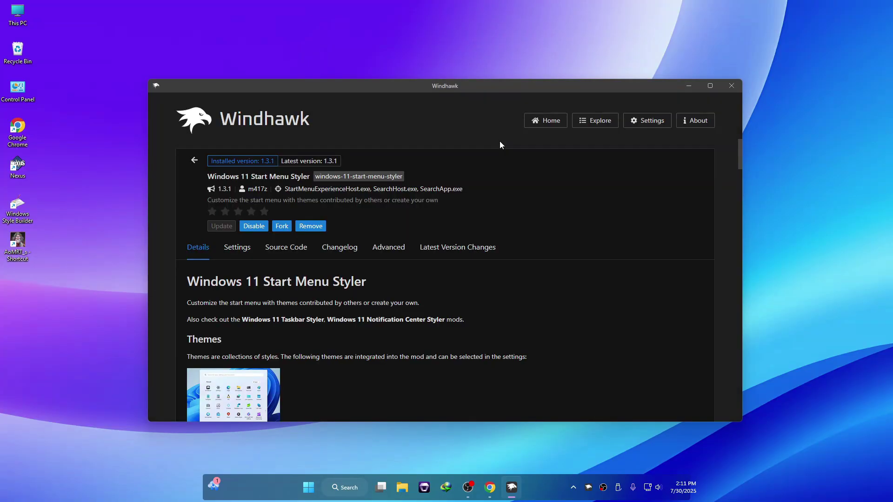
click(389, 247)
scroll(372, 302, down, 3)
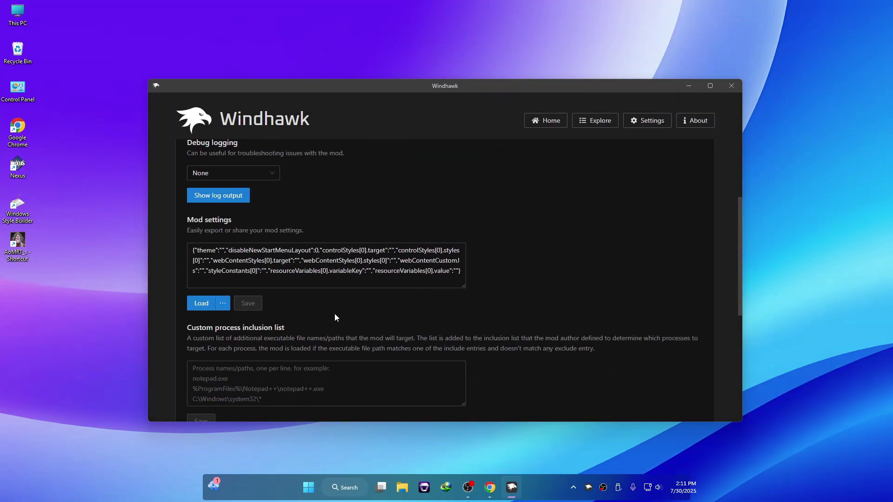
drag(222, 269, 221, 275)
key(ctrl+a)
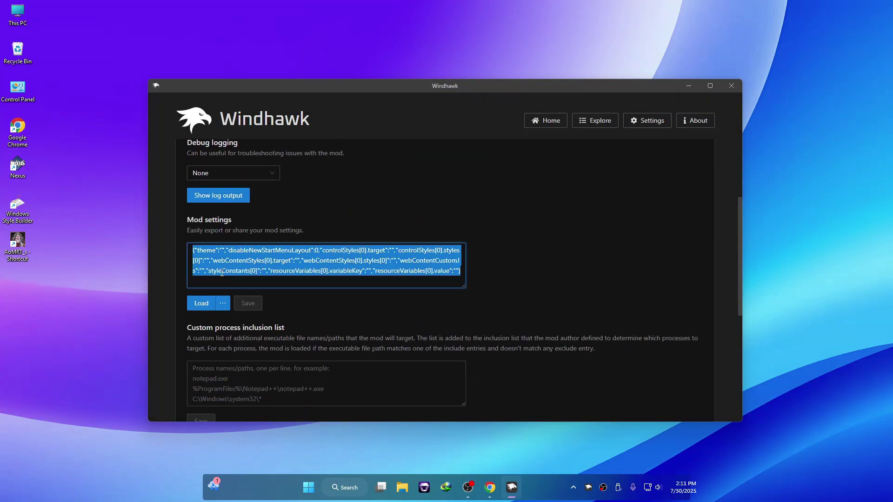
right_click(224, 267)
click(239, 310)
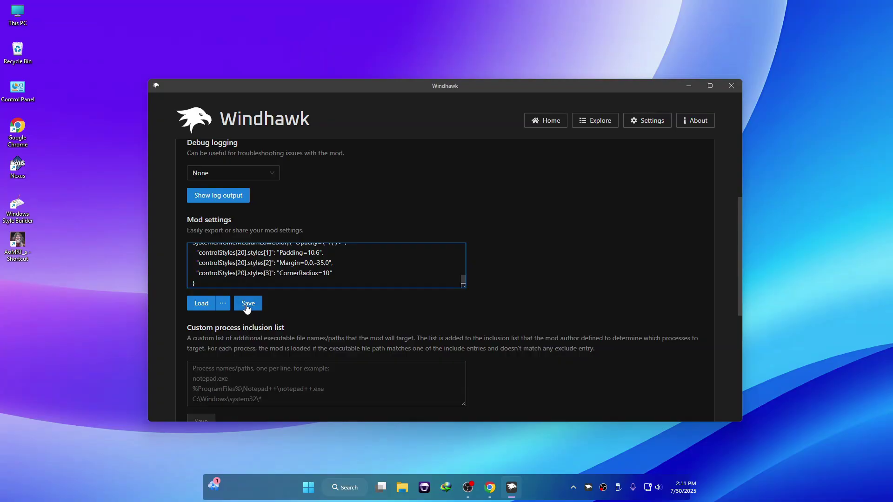
click(247, 308)
Close Windhawk and check the restyled Start menu over the empty desktop, leaving the menu closed.
click(307, 486)
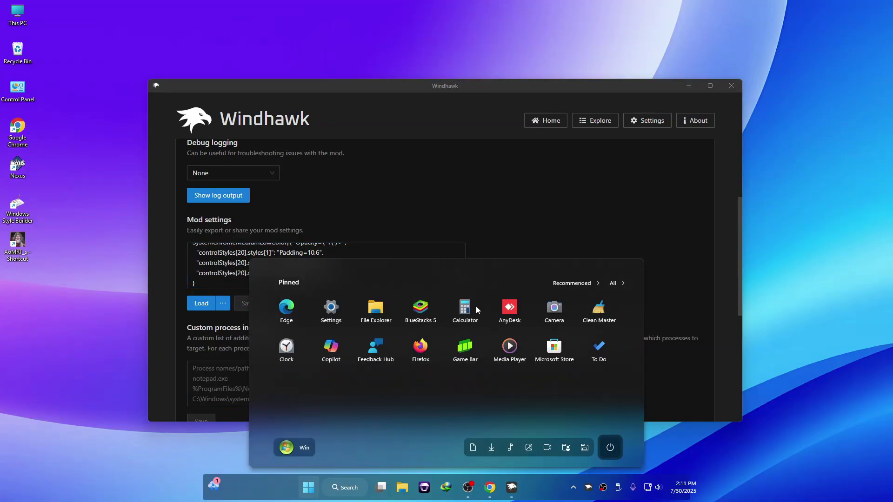
click(736, 85)
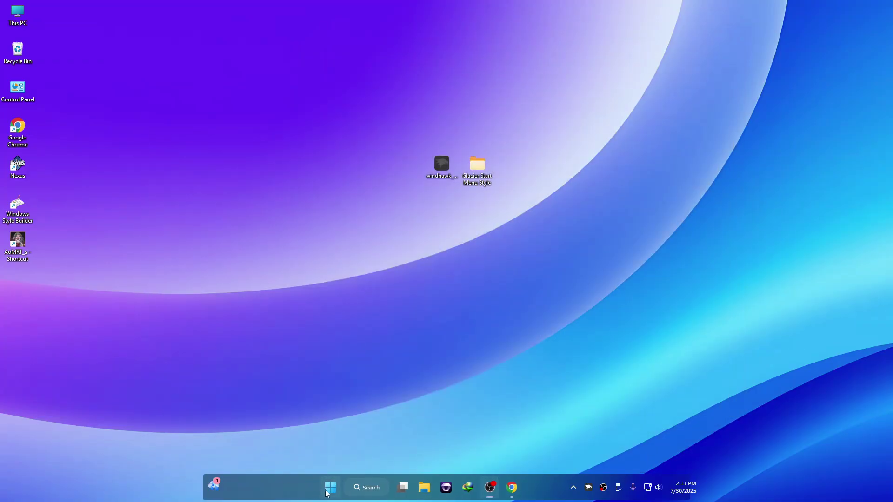
click(331, 486)
click(664, 218)
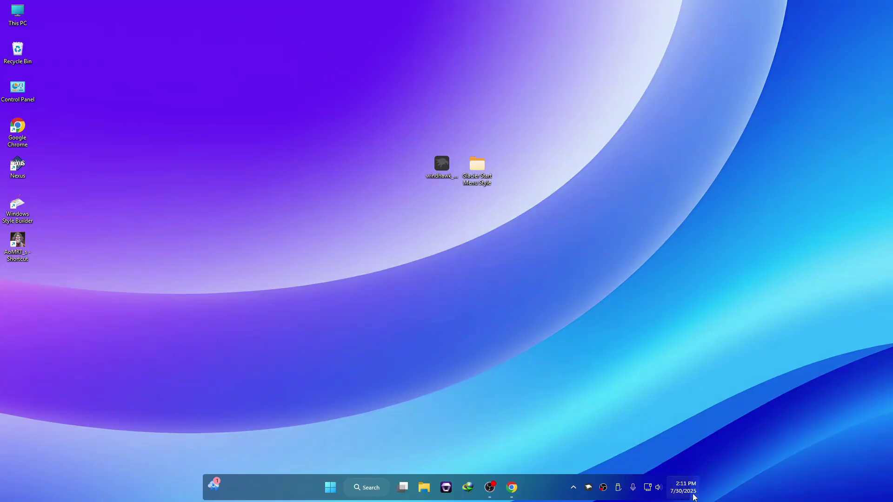
Reopen Windhawk and load the Windows 11 Taskbar Styler's advanced mod settings as formatted text.
click(589, 488)
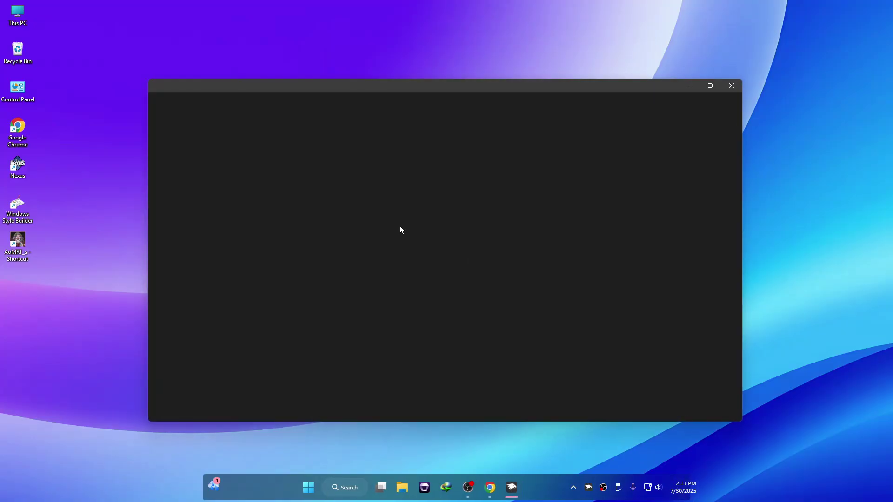
drag(388, 89, 362, 58)
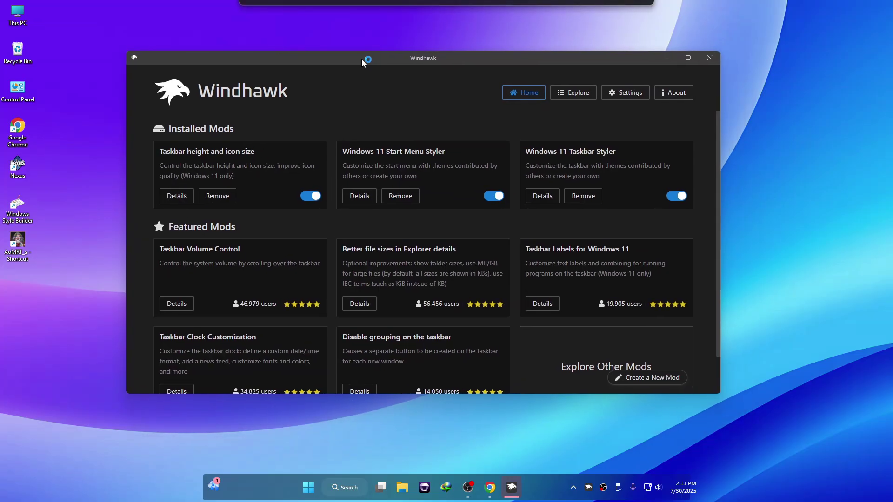
click(542, 195)
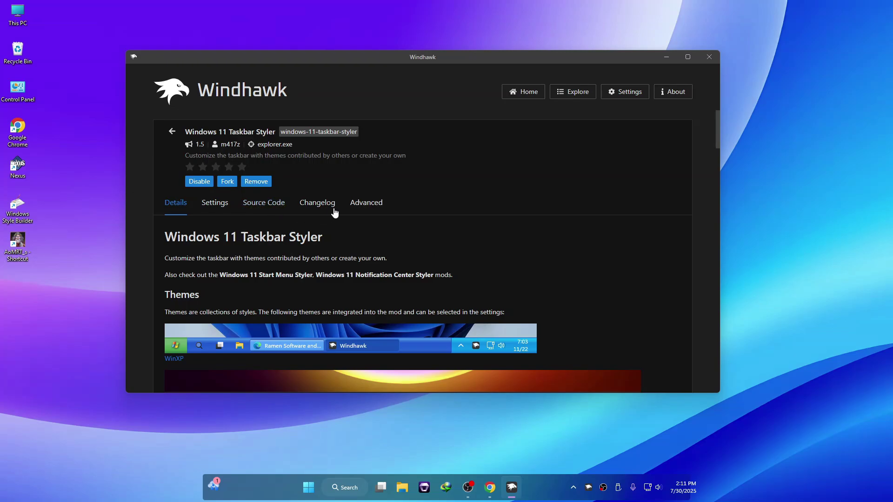
click(380, 209)
scroll(298, 279, down, 5)
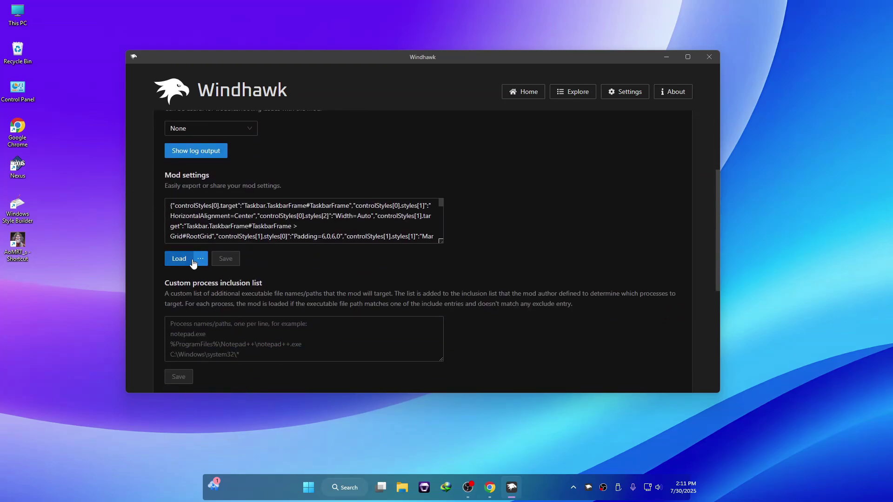
mouse_move(200, 260)
click(181, 278)
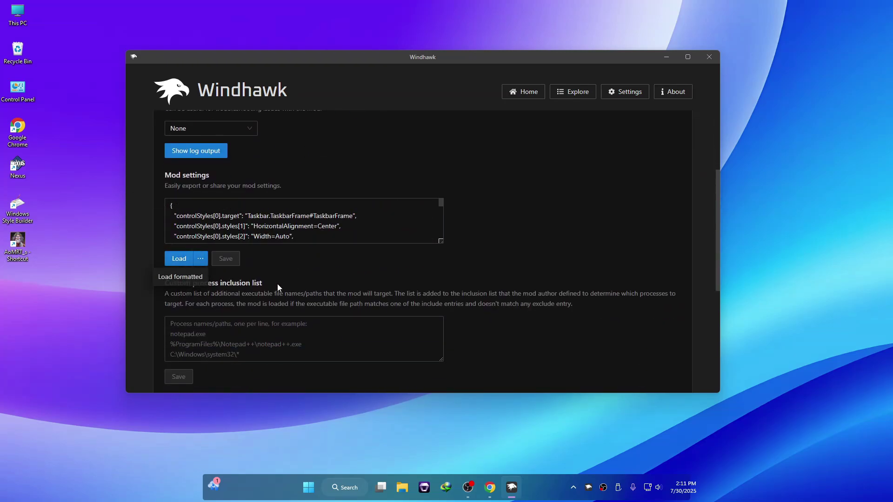
Enlarge the mod settings box, set the margin in controlStyles[15].styles[1] to 700,0,0,0, and save the settings.
drag(440, 242, 440, 362)
scroll(327, 281, down, 10)
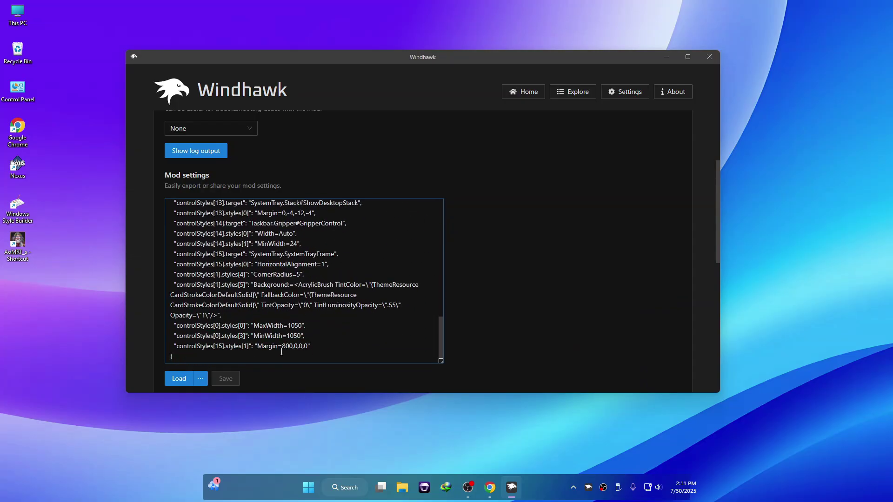
drag(282, 350, 285, 351)
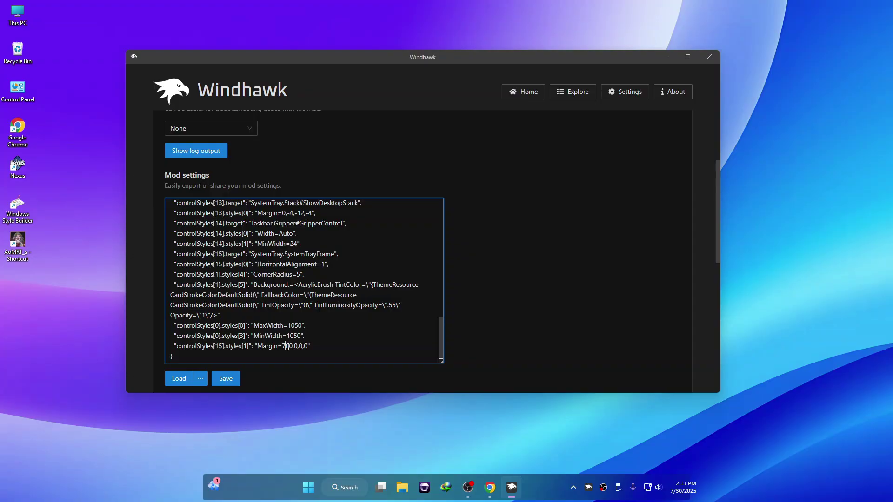
click(225, 381)
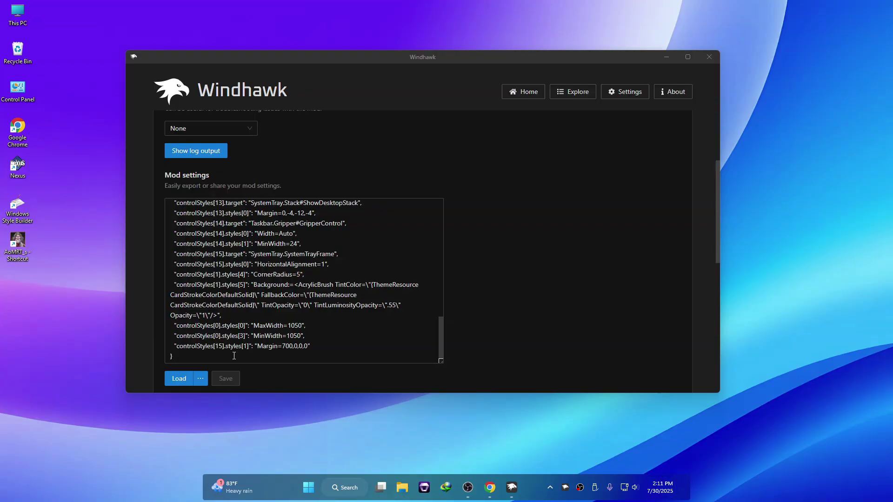
Return to the installed mods, close Windhawk, and open the Start menu to check the finished styling.
scroll(521, 329, up, 3)
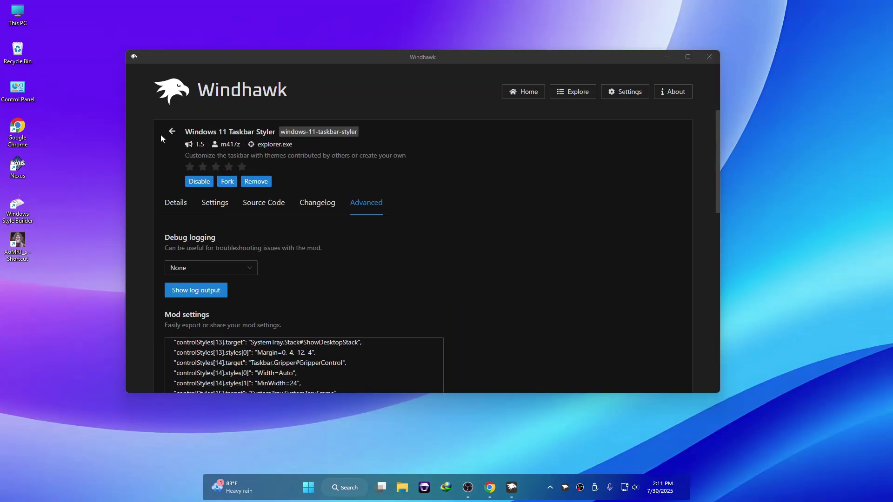
click(173, 132)
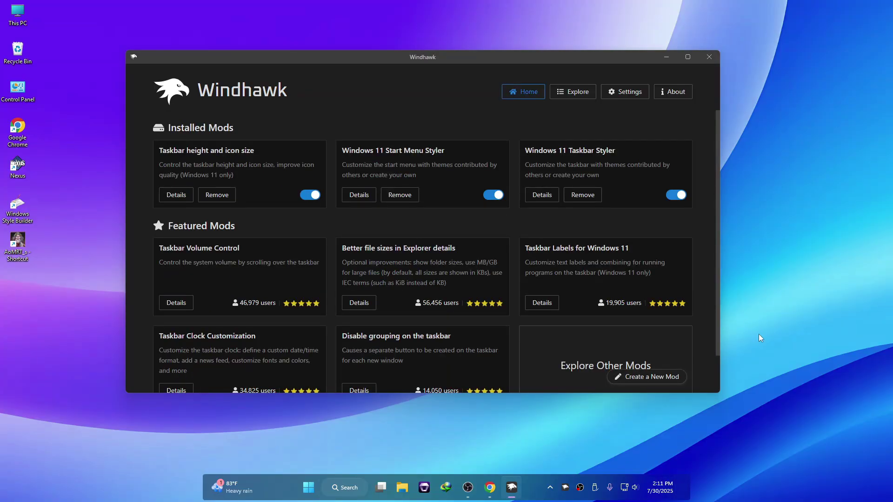
click(709, 58)
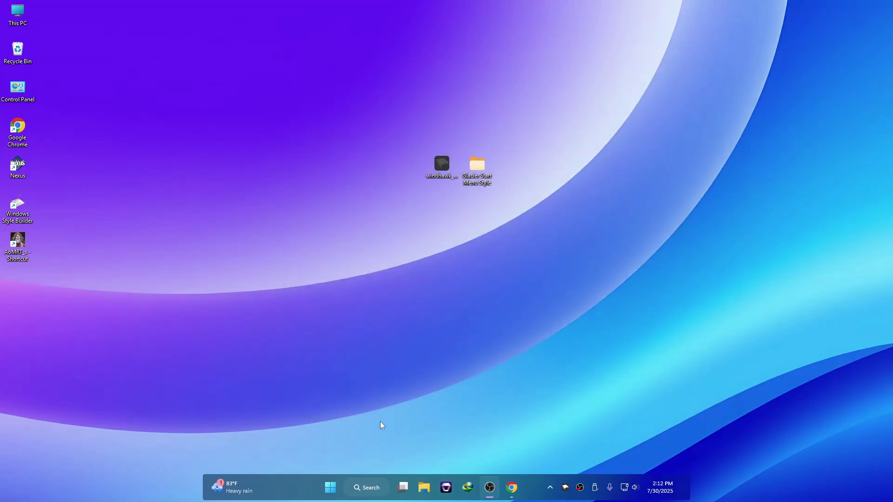
click(331, 486)
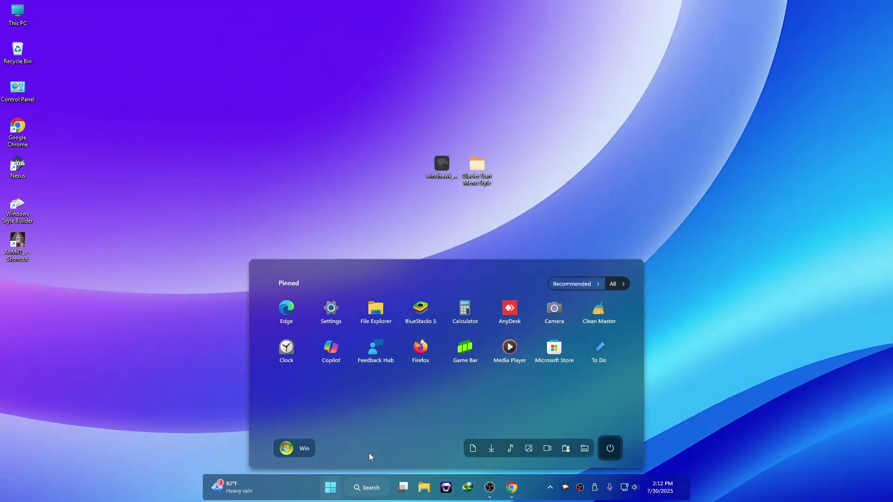